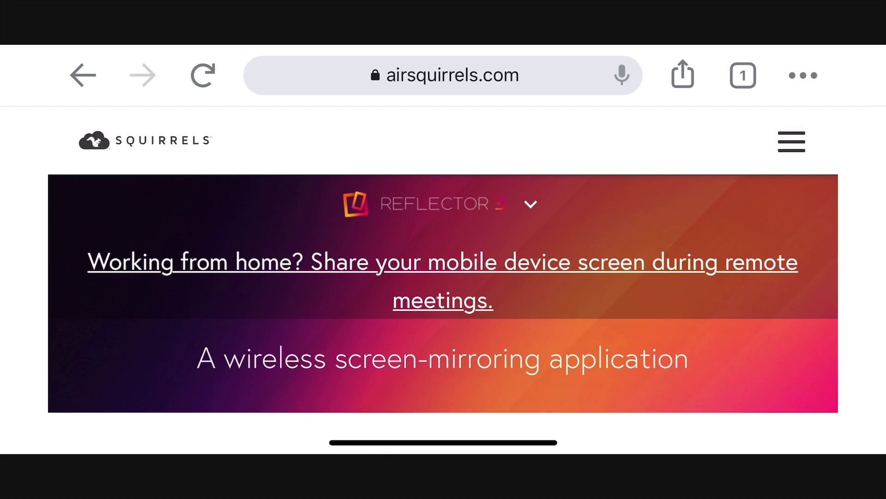
Scroll the airsquirrels.com Reflector page down to the description and TRY FREE FOR 7 DAYS button.
scroll(443, 277, down, 5)
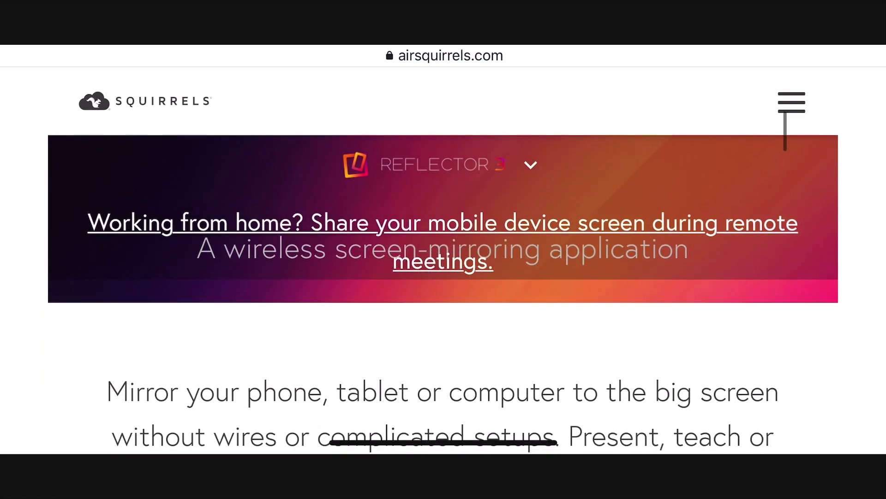
scroll(444, 323, down, 2)
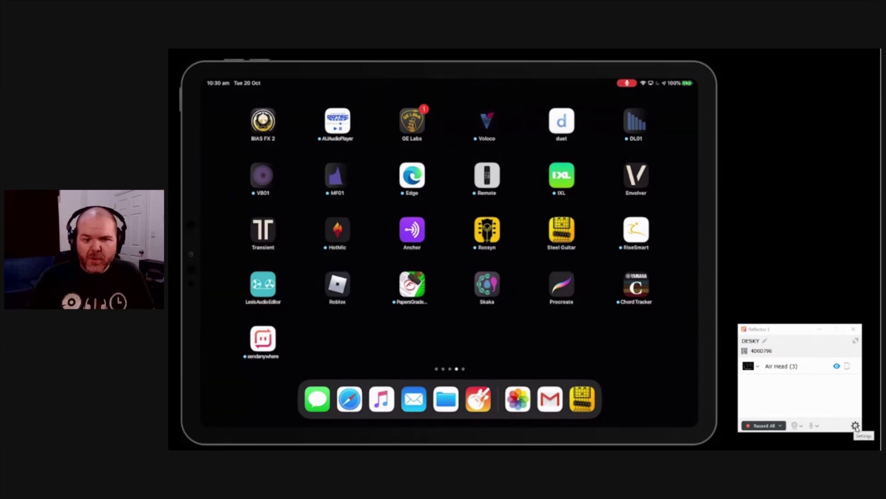
Open Preferences, toggle Use System Name off and back on, and keep Show Client Name On Hover.
click(855, 426)
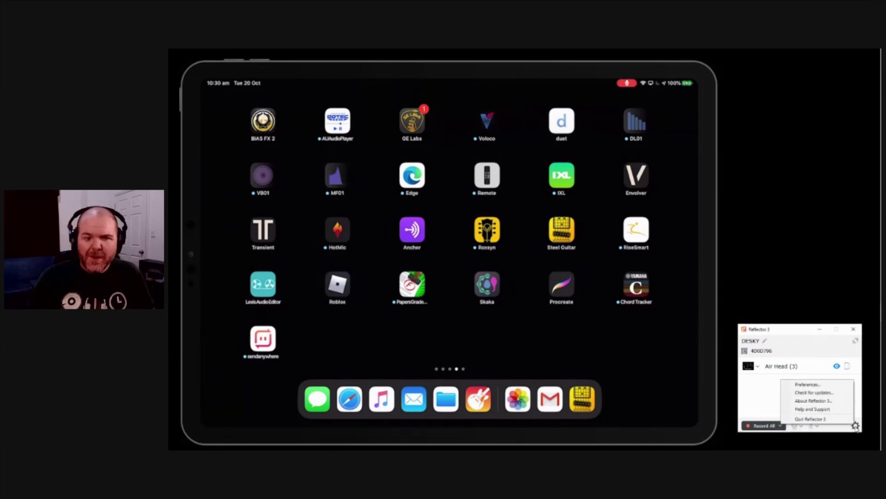
click(805, 385)
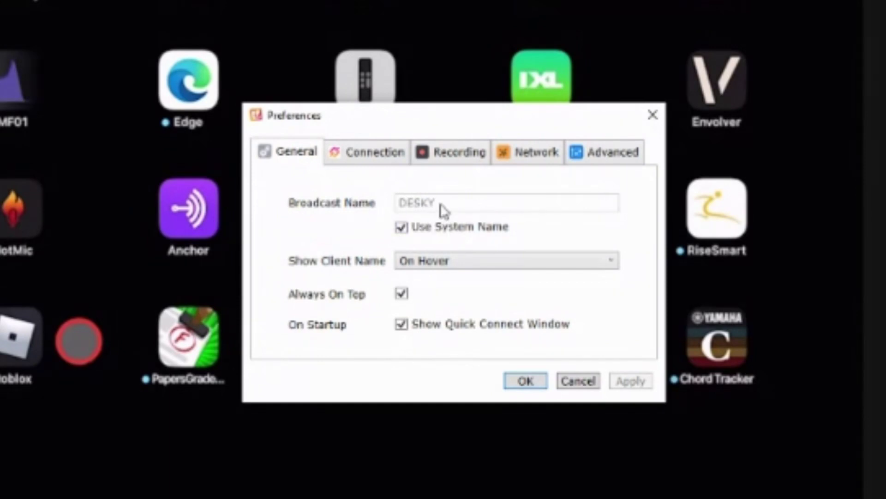
click(402, 228)
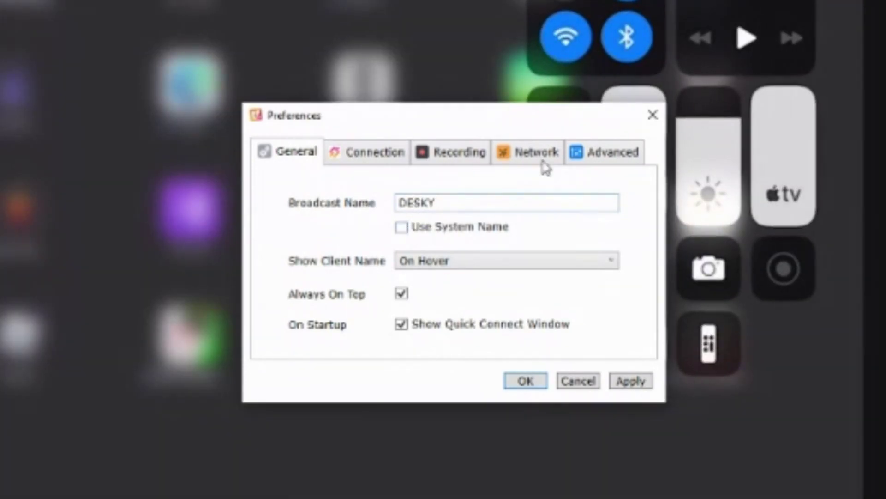
drag(486, 131, 287, 121)
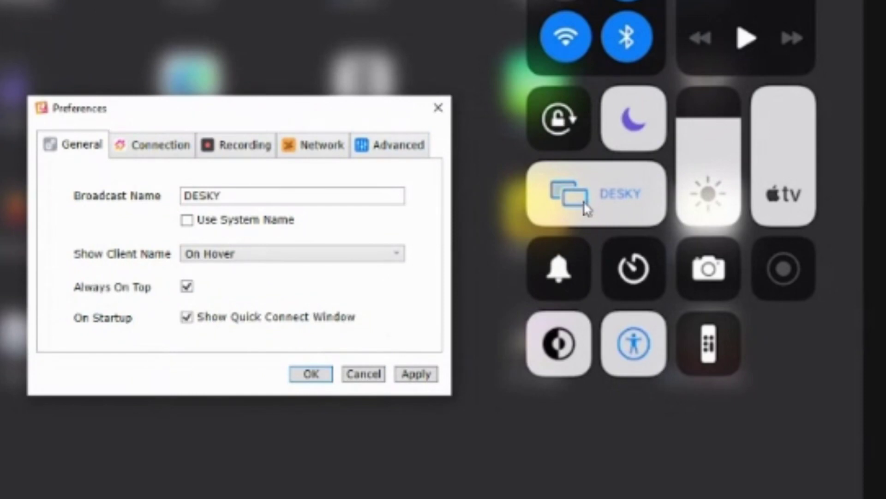
click(186, 220)
drag(220, 118, 457, 124)
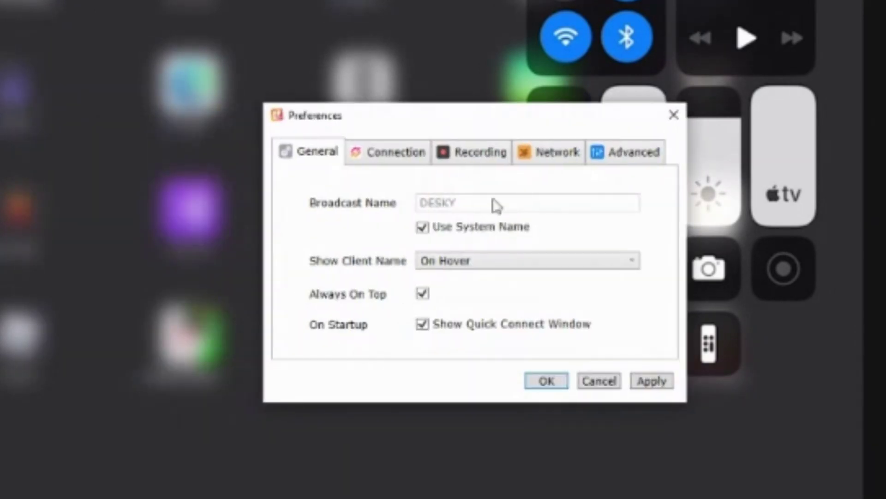
click(454, 260)
click(464, 266)
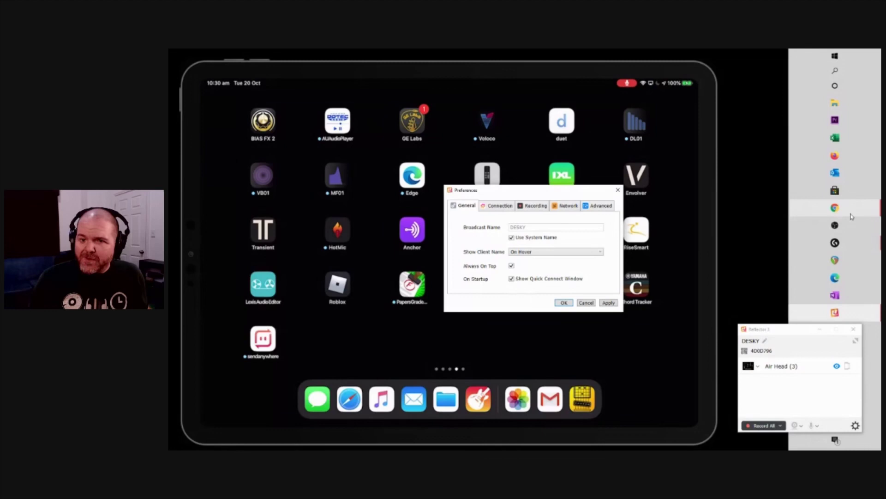
Uncheck Show Quick Connect Window under On Startup in the General preferences.
mouse_move(835, 208)
click(757, 249)
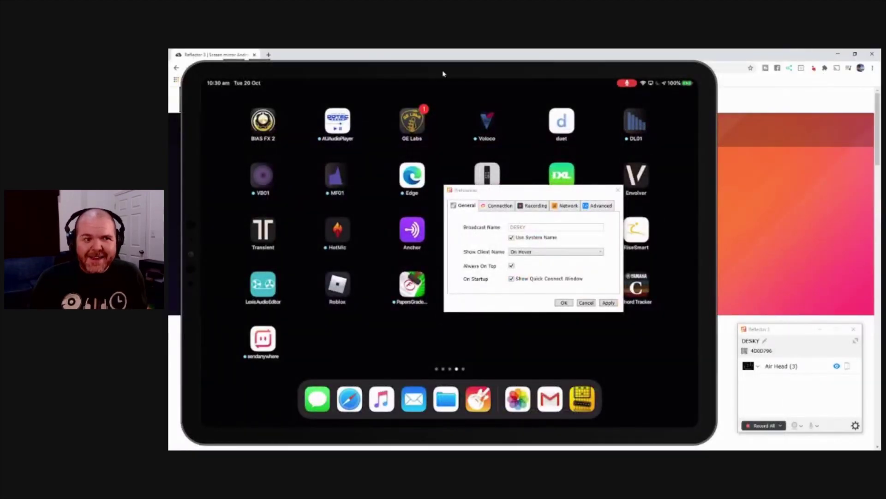
mouse_move(425, 73)
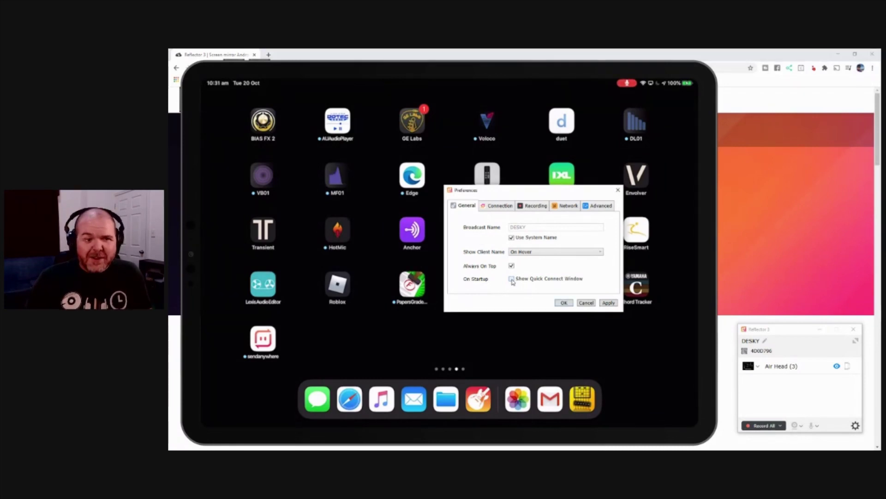
click(511, 279)
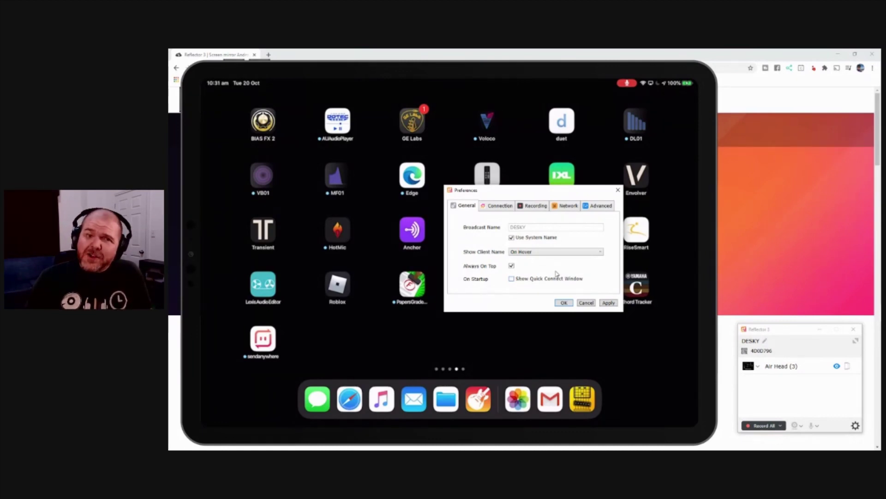
Switch Preferences to the Connection tab and launch GarageBand from the mirrored iPad's dock.
click(490, 206)
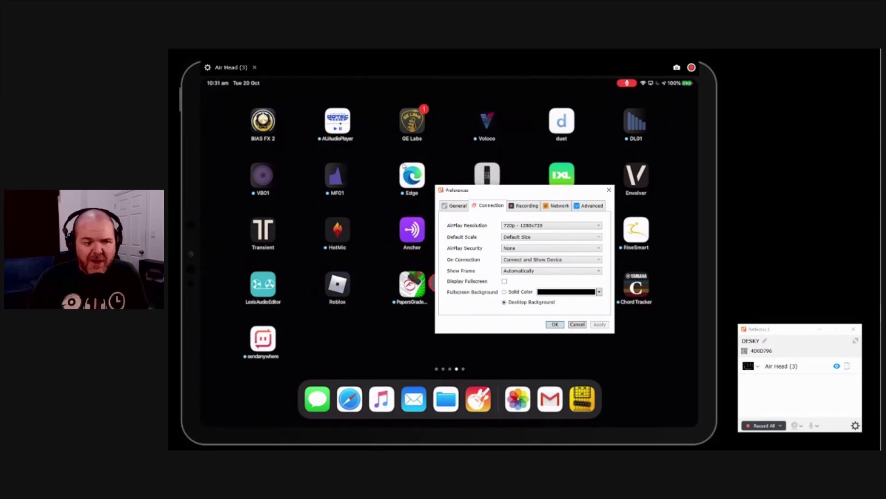
click(478, 398)
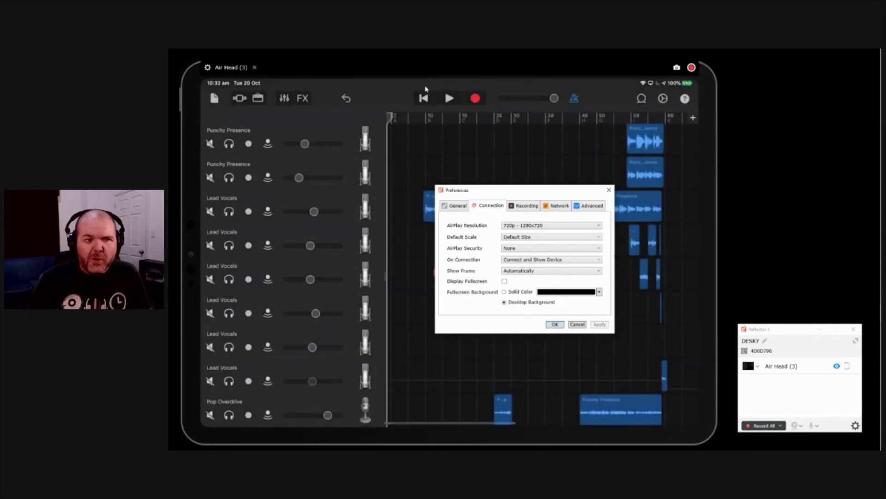
Move Preferences to the upper right, select several GarageBand tracks, and list the AirPlay resolutions.
drag(511, 192, 777, 118)
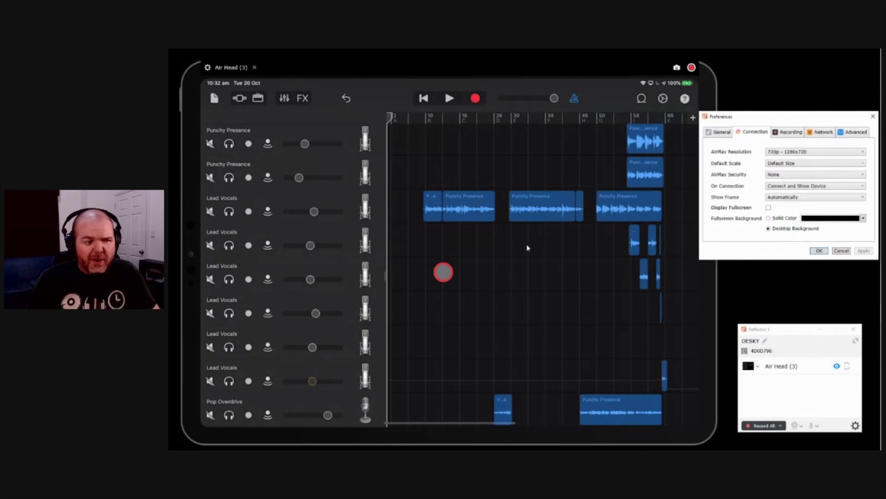
scroll(443, 272, up, 10)
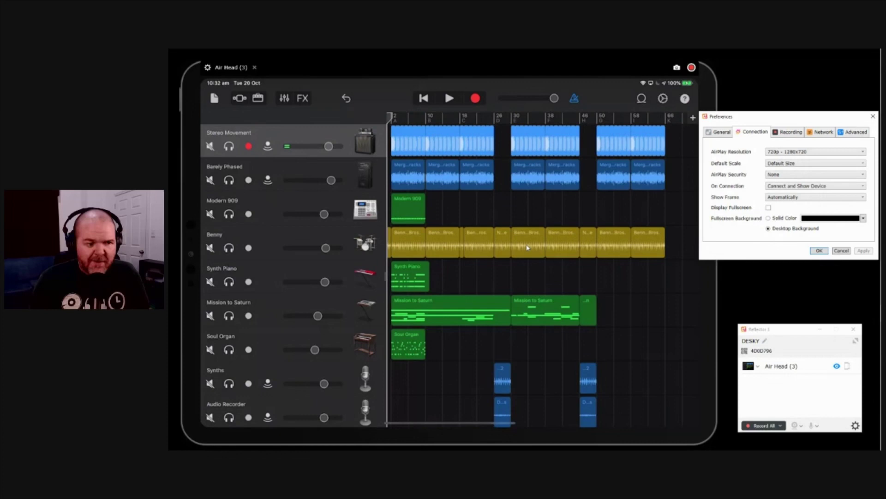
click(363, 176)
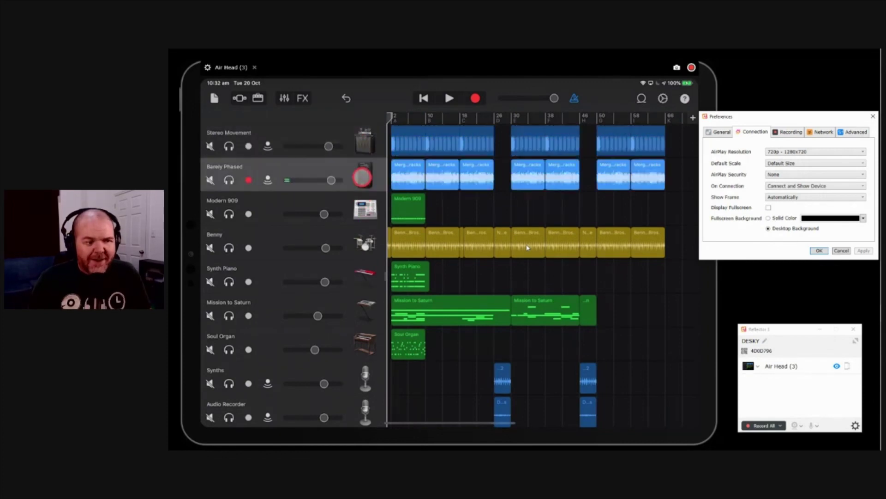
click(363, 208)
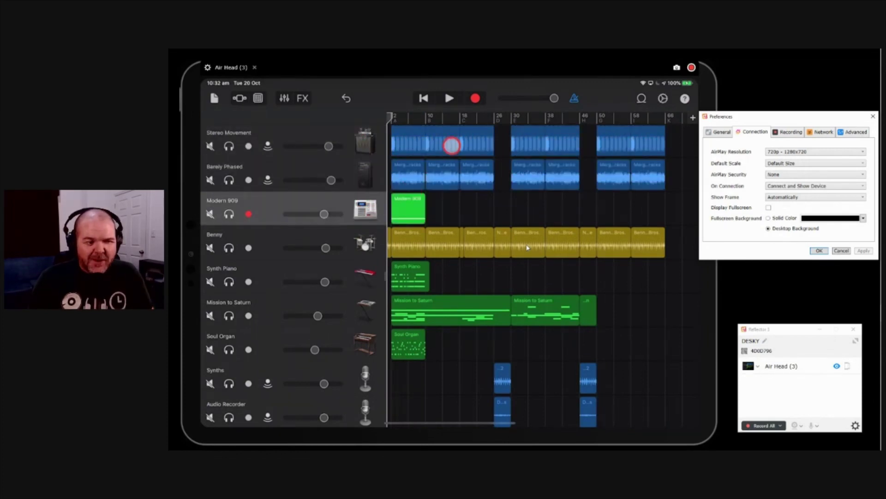
click(451, 146)
click(446, 176)
click(439, 246)
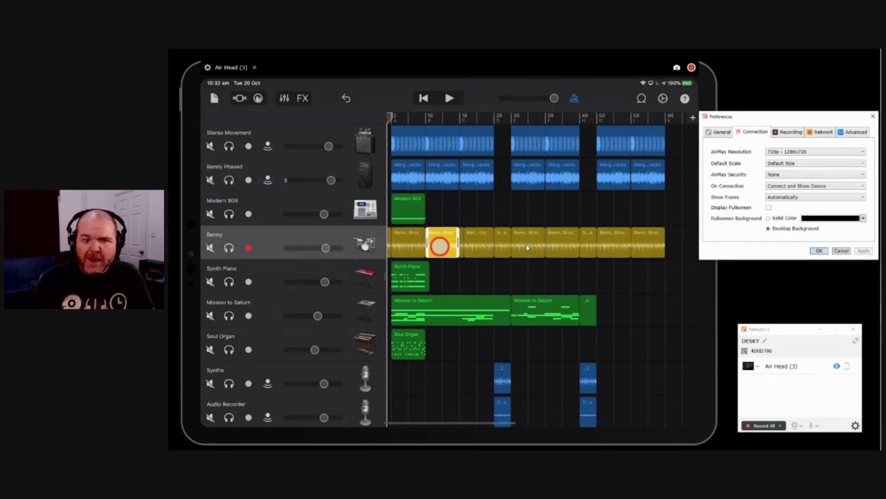
click(796, 152)
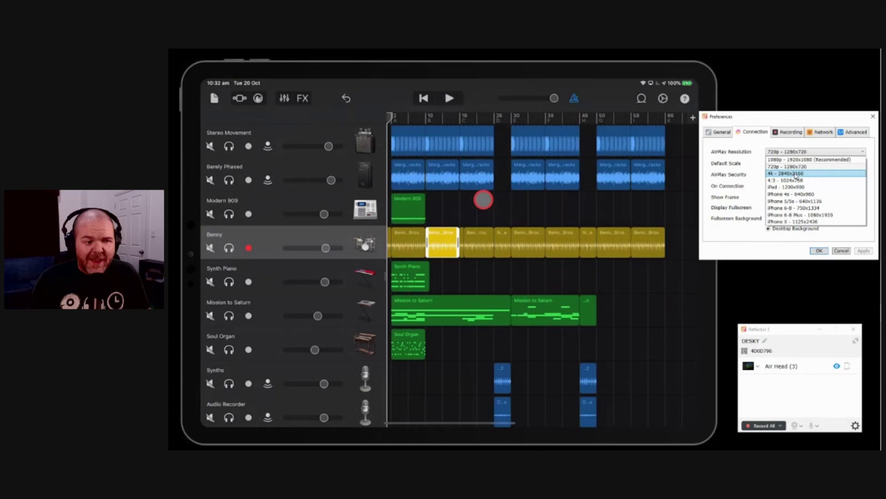
Select the Barely Phased and Stereo Movement regions, then close the resolution list keeping 720p - 1280x720.
click(477, 178)
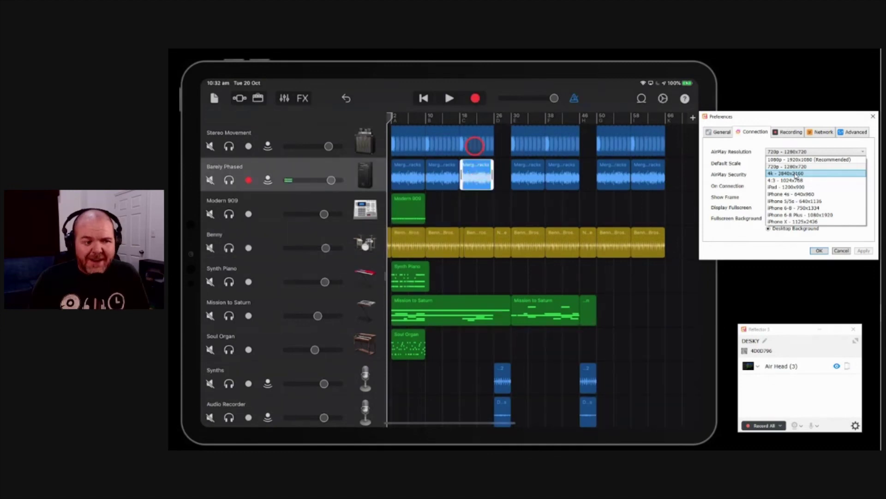
click(477, 144)
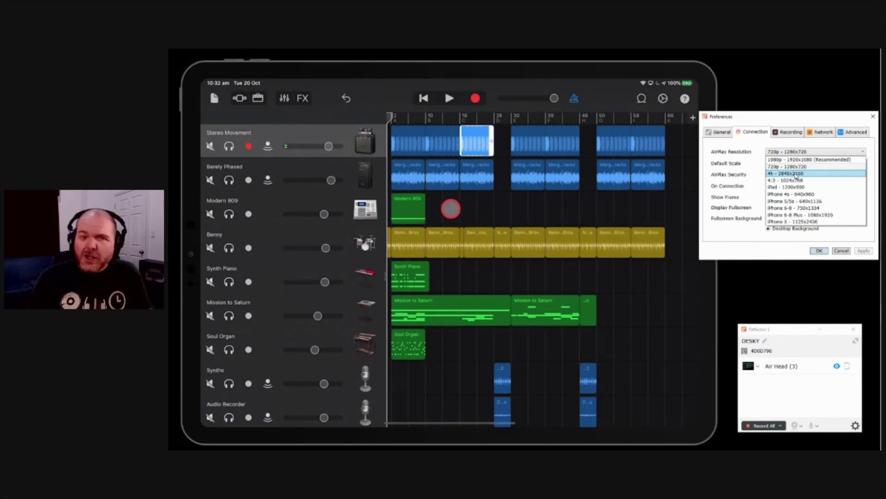
click(476, 171)
click(740, 148)
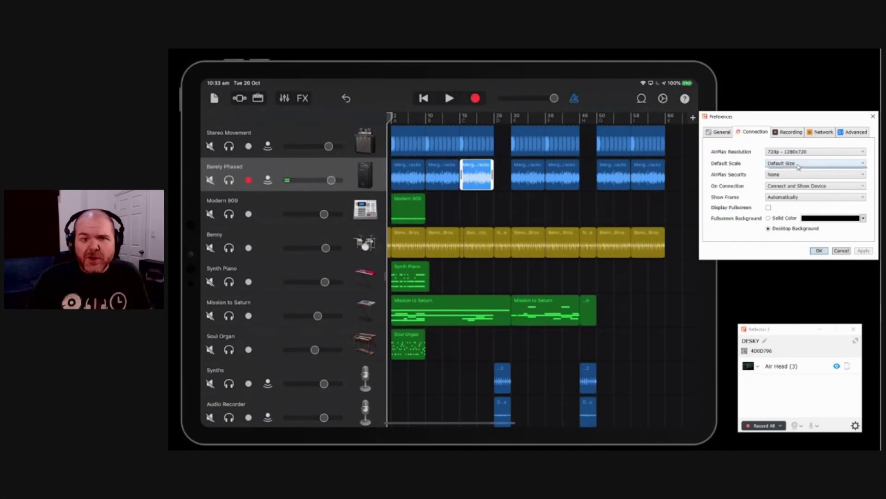
click(798, 167)
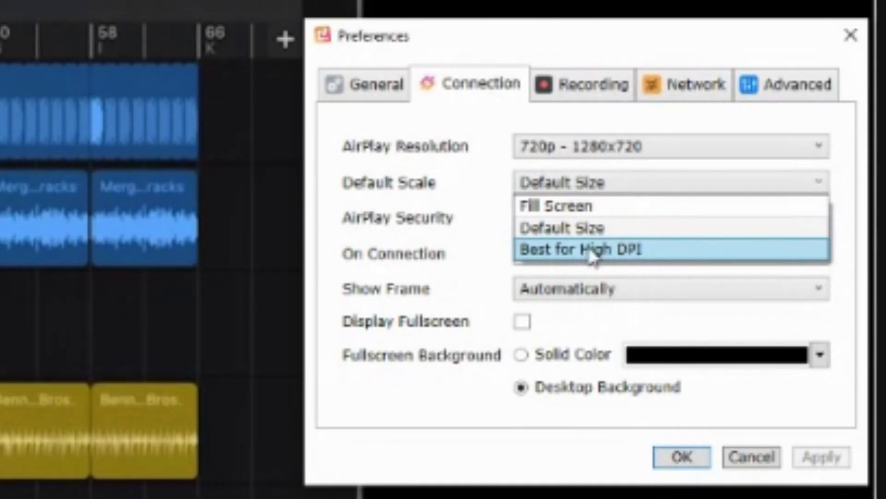
click(478, 193)
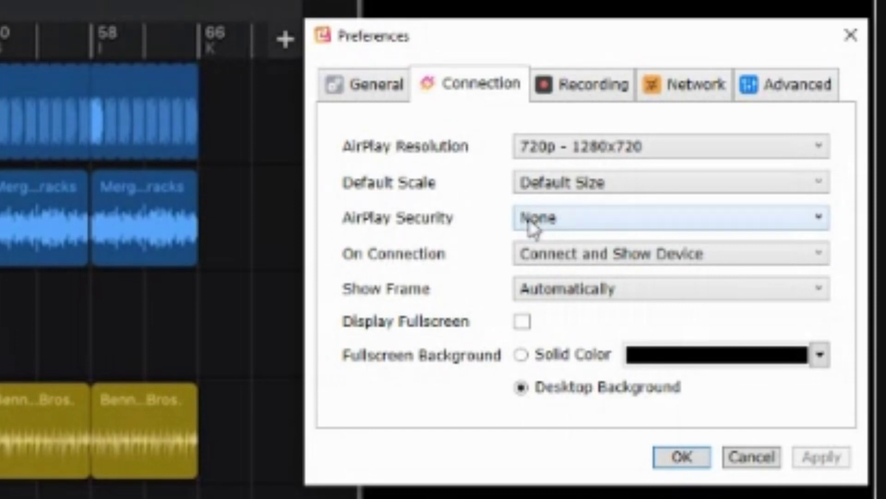
click(672, 224)
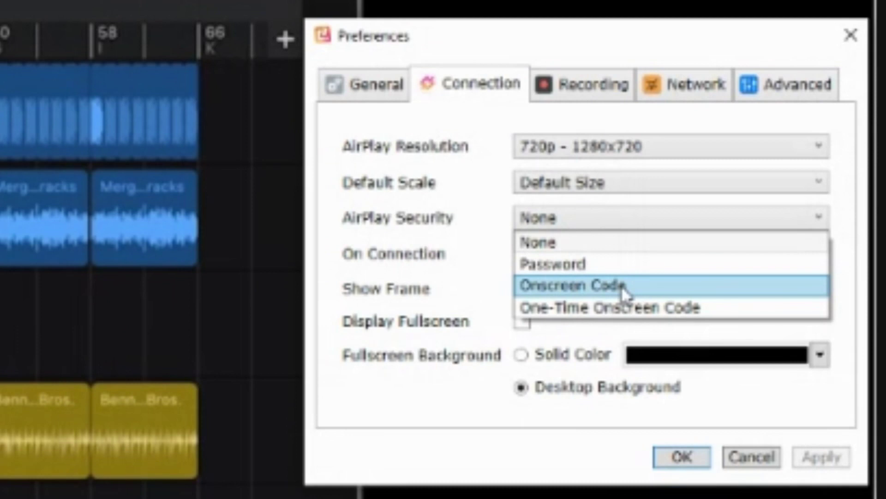
click(609, 224)
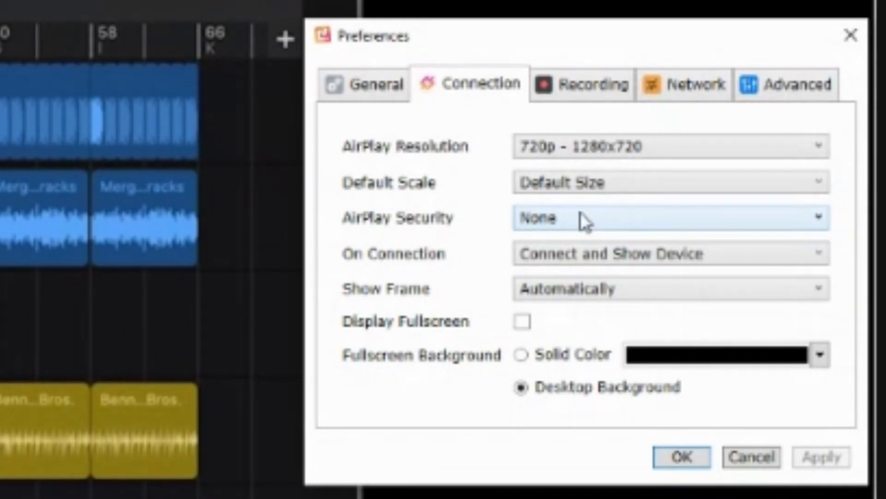
Keep On Connection at Connect and Show Device, set Show Frame to None, apply, and close Preferences.
click(604, 259)
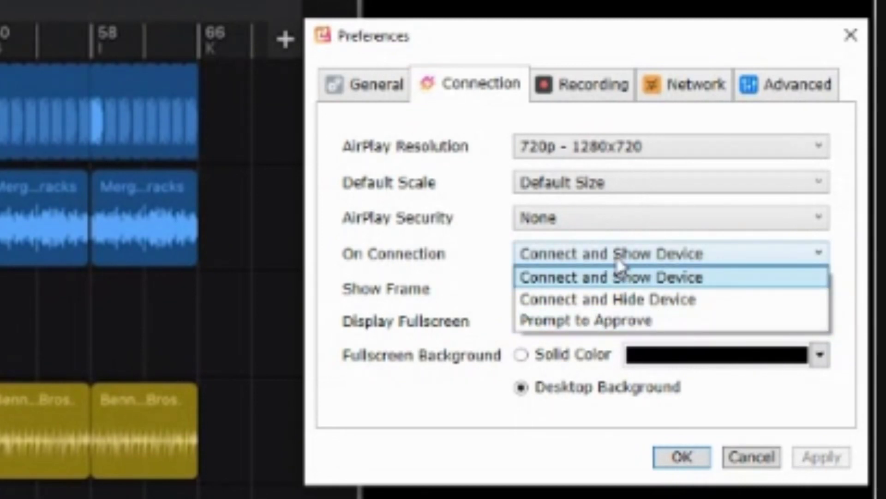
click(618, 263)
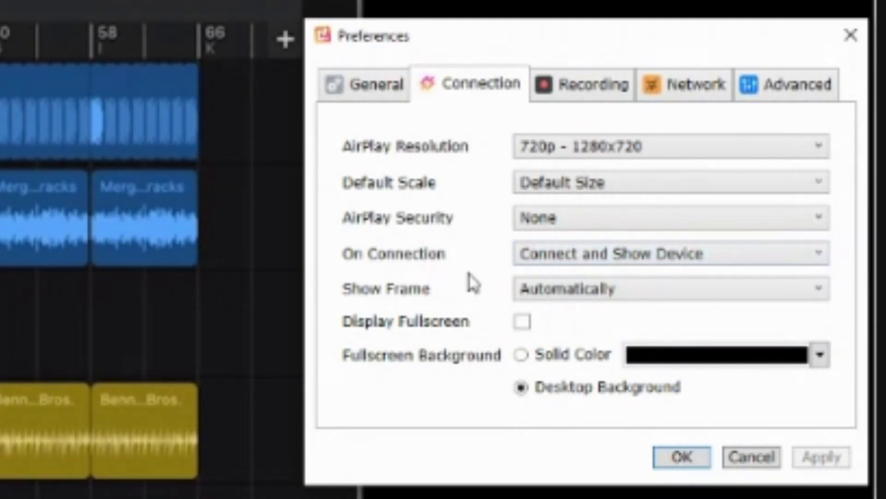
click(577, 296)
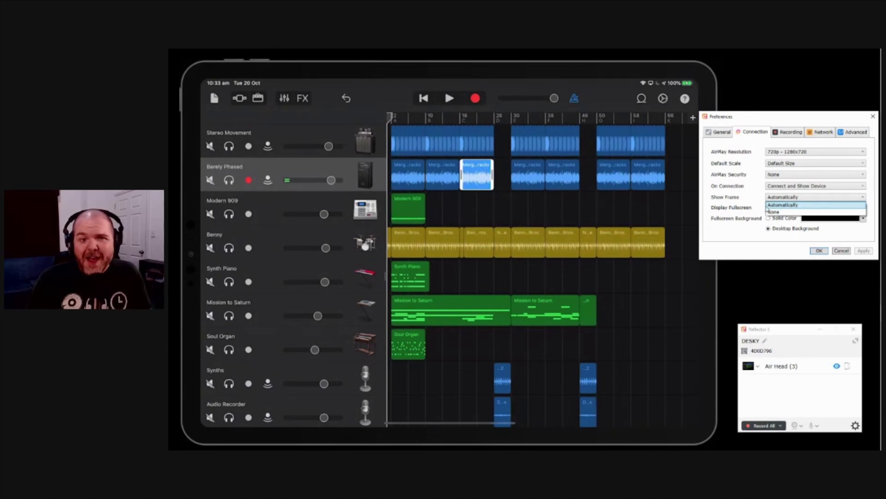
click(782, 212)
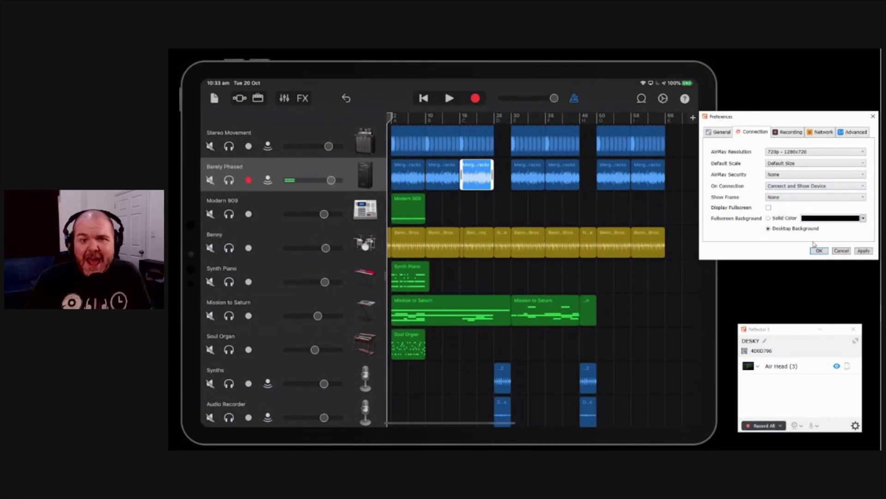
click(863, 252)
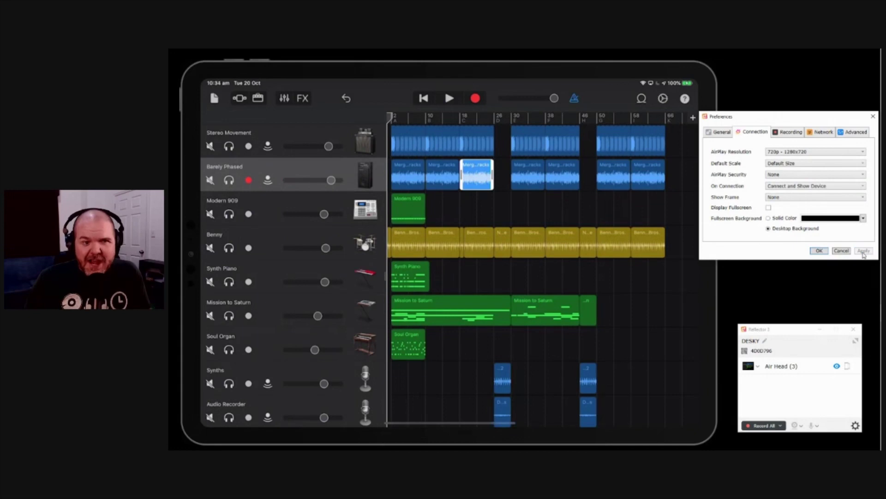
click(820, 251)
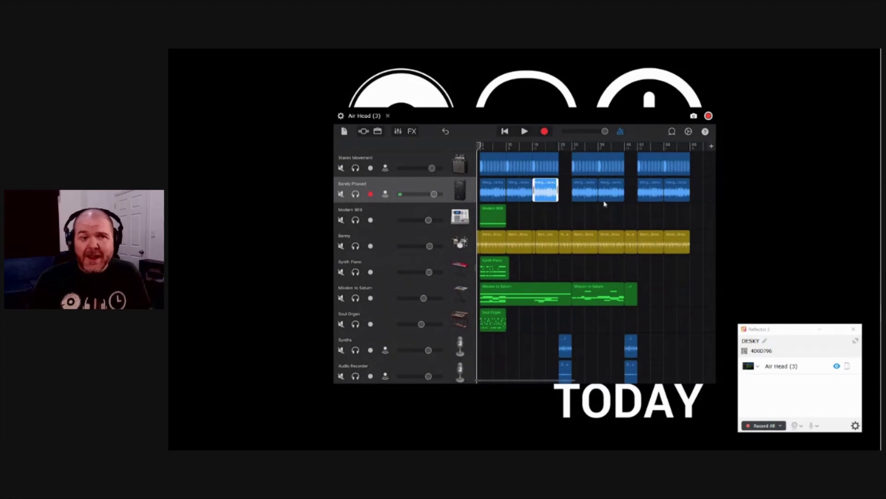
Move the frameless iPad mirror window up and left and enlarge it by dragging its edges.
drag(550, 119, 426, 74)
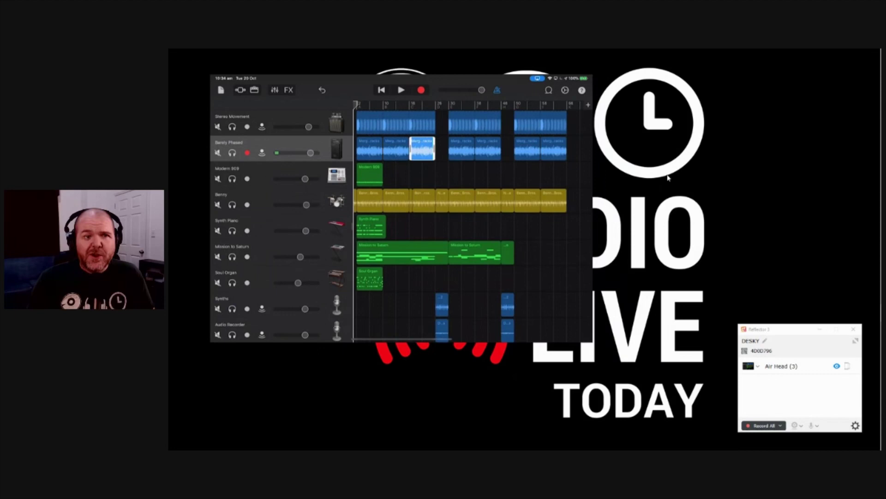
drag(596, 167, 728, 185)
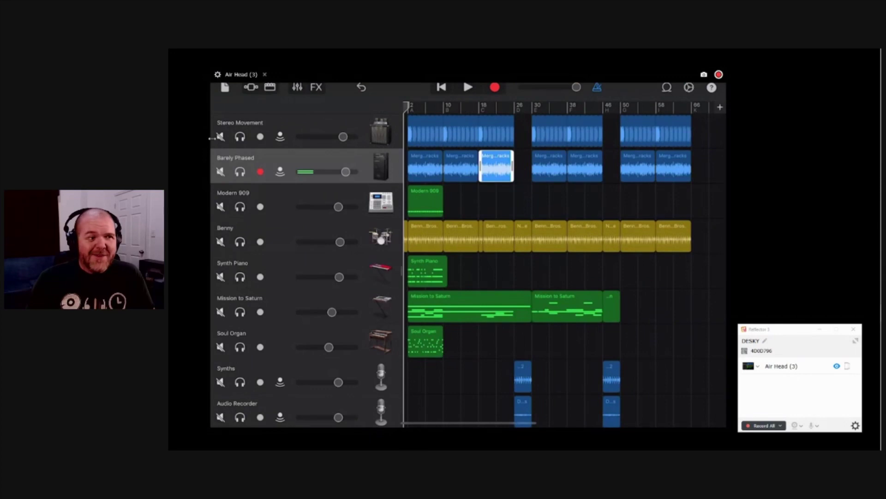
drag(212, 138, 189, 134)
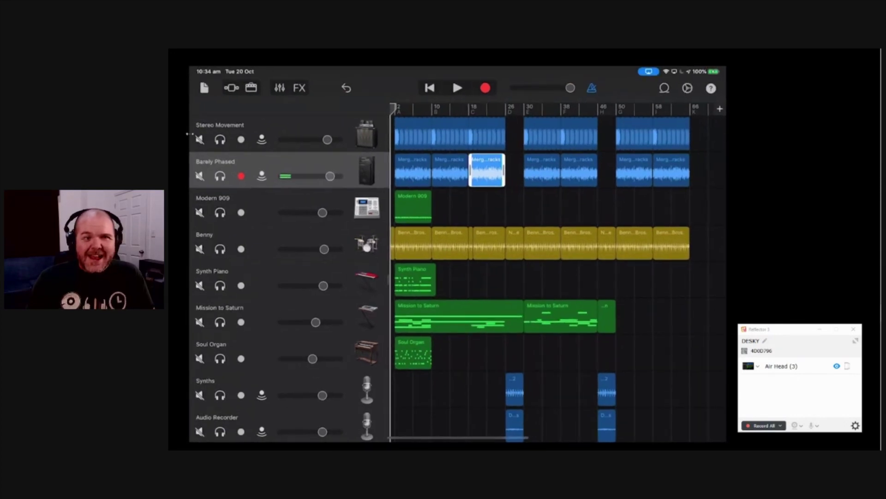
drag(431, 75, 430, 69)
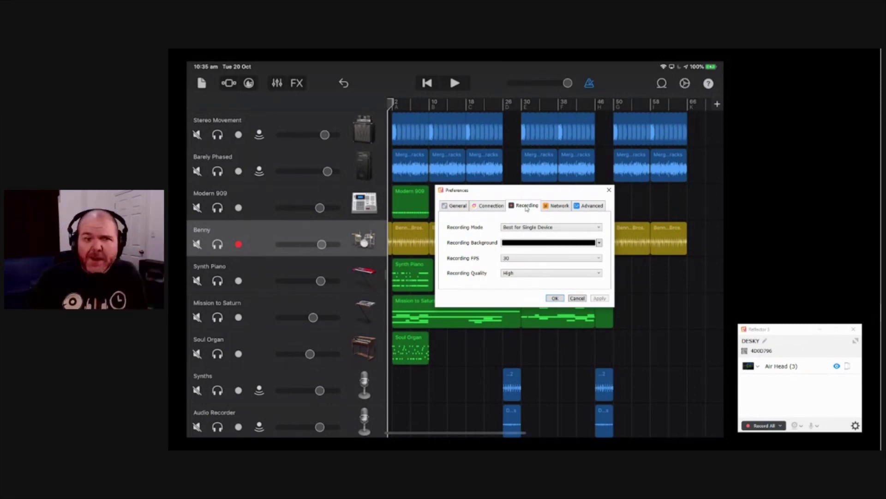
click(532, 229)
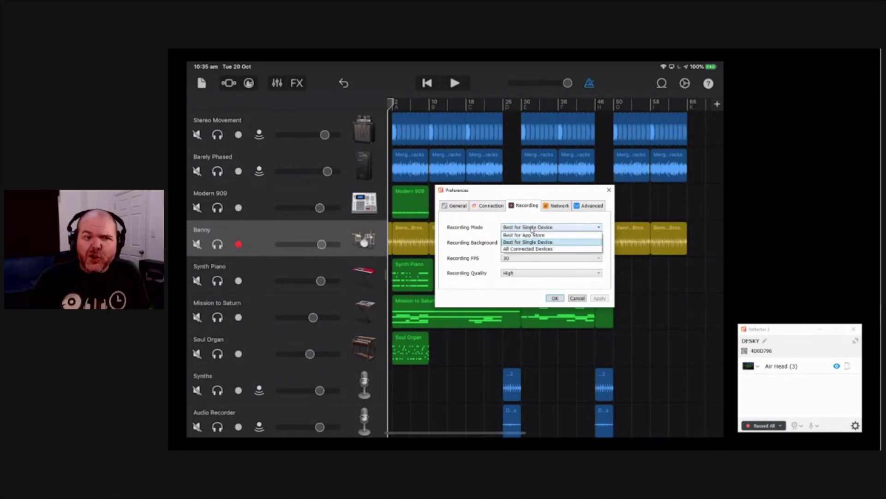
click(531, 220)
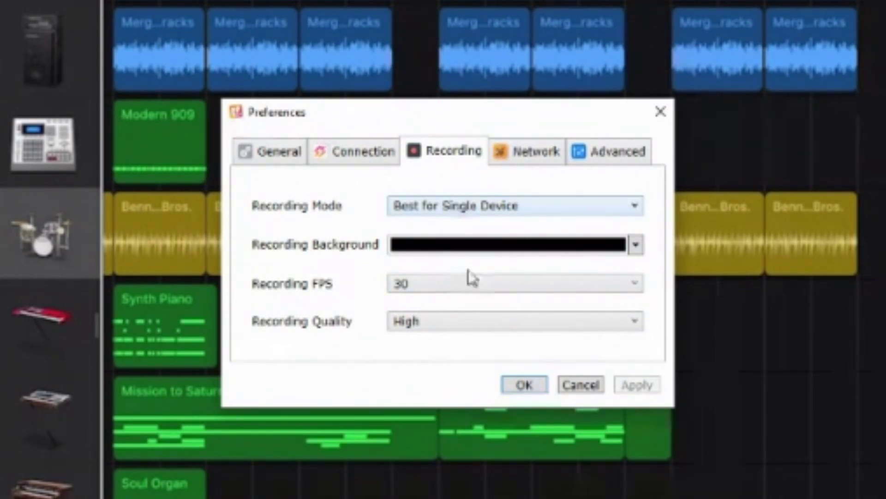
click(462, 318)
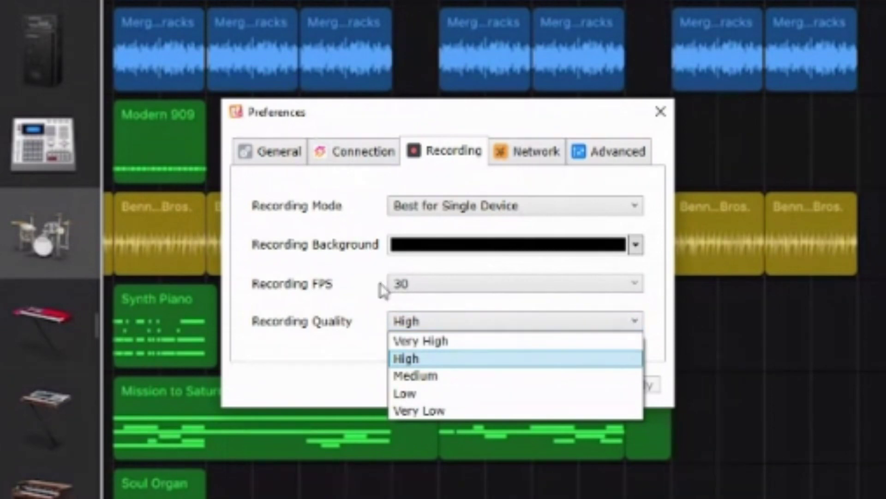
click(434, 321)
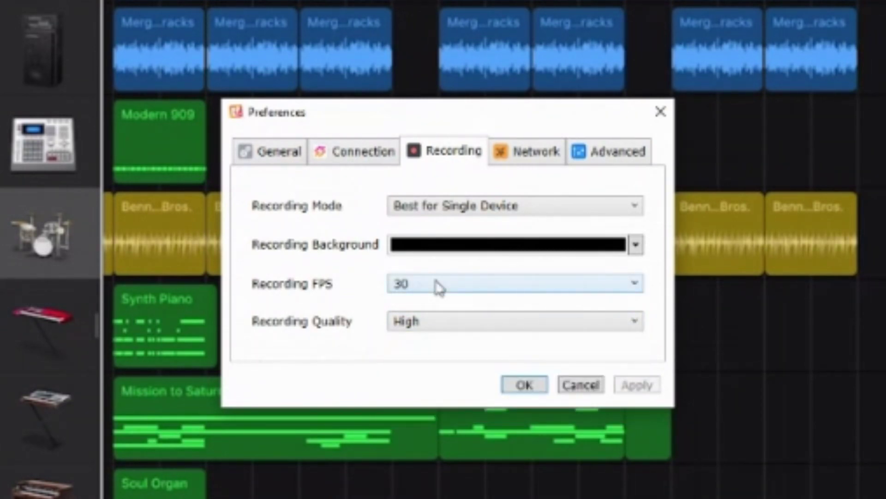
click(438, 287)
click(367, 283)
Look over the Network interface settings, then move on to the Advanced preferences tab.
click(530, 156)
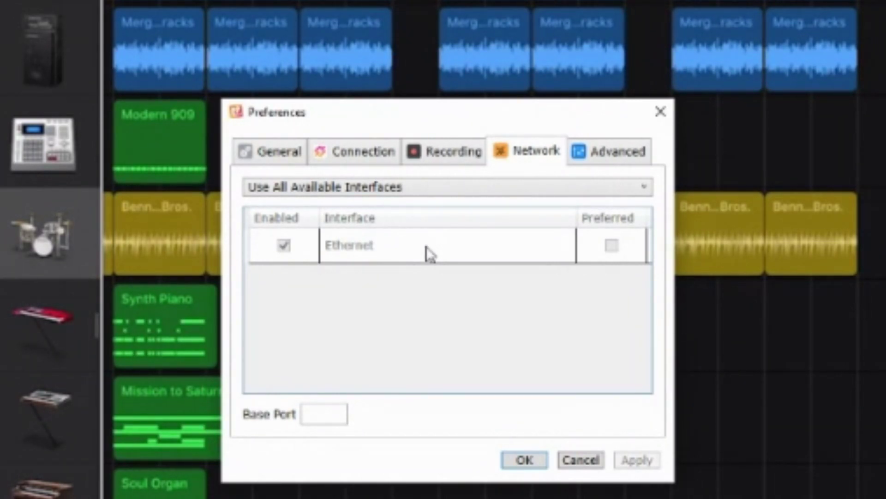
click(615, 156)
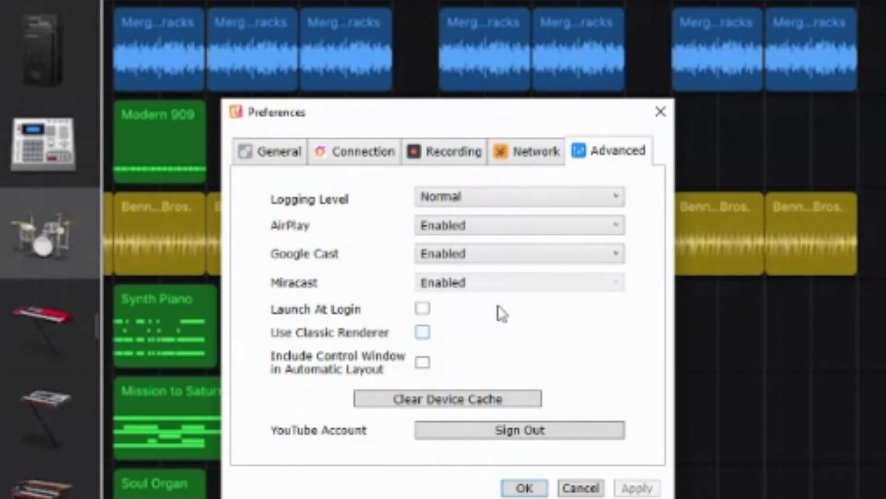
click(512, 225)
click(512, 223)
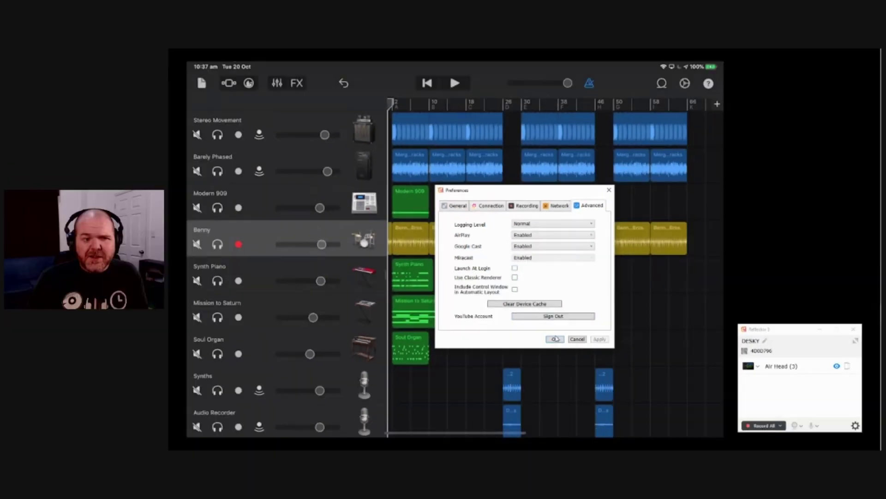
Accept the settings with OK and close the Preferences dialog.
click(524, 488)
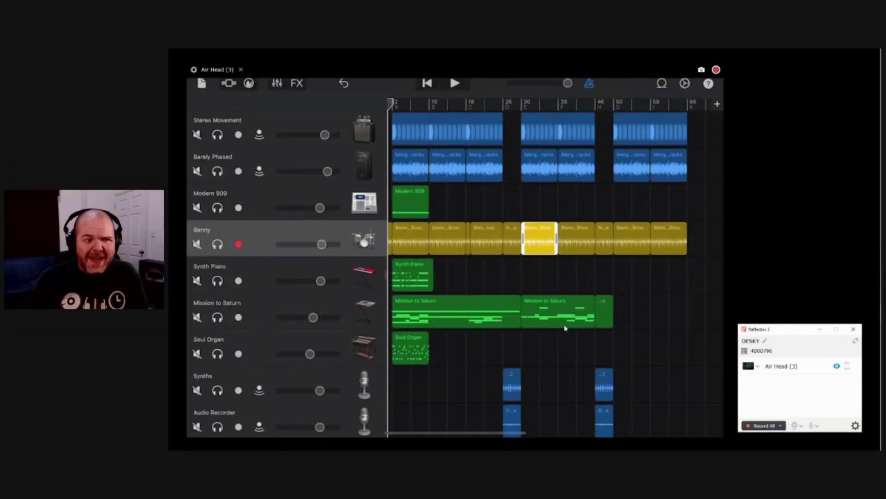